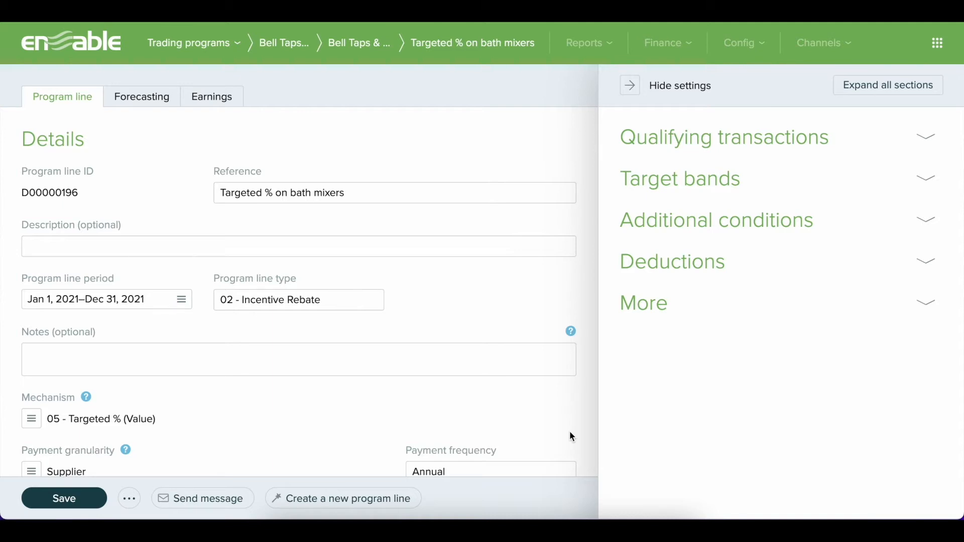
Open the product assignments under the program line's qualifying transactions
left_click(812, 137)
scroll(765, 321, "down", 3)
scroll(759, 368, "down", 3)
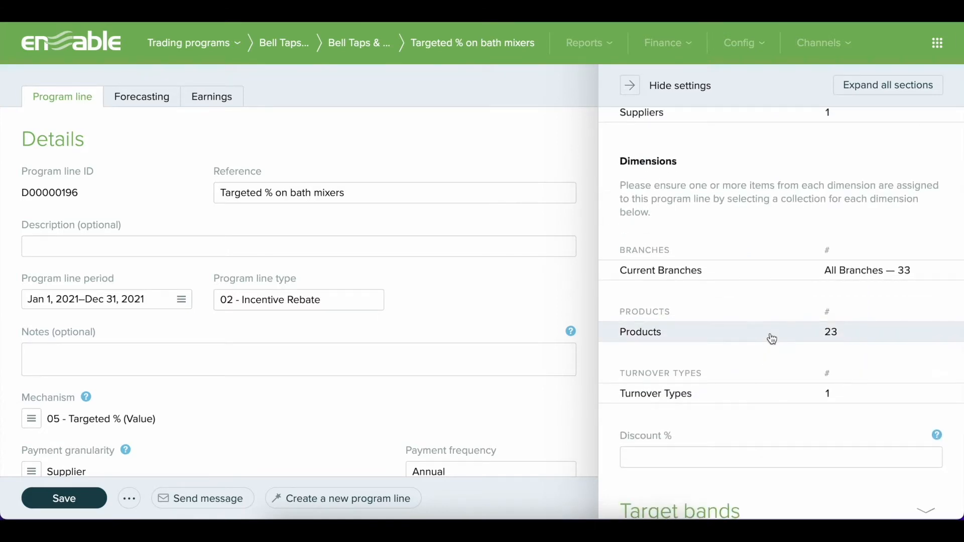
left_click(772, 339)
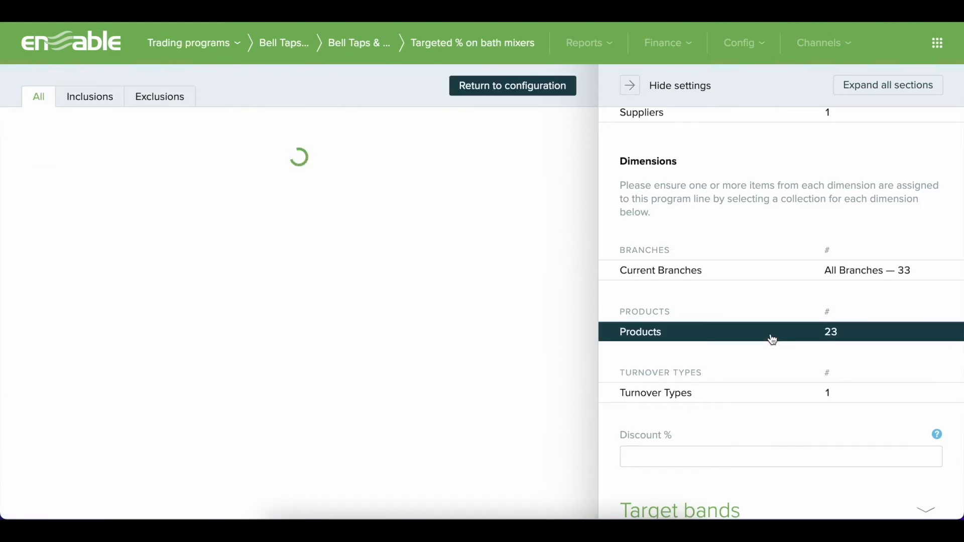
Try assigning the first three listed products to the program line individually, and clear those selections again
left_click(223, 189)
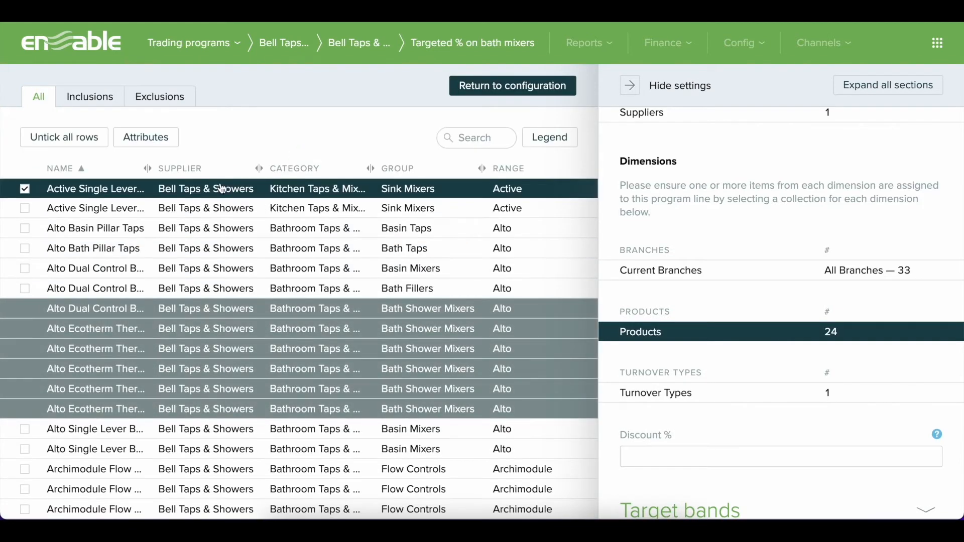
left_click(225, 208)
left_click(234, 227)
left_click(234, 227)
left_click(224, 208)
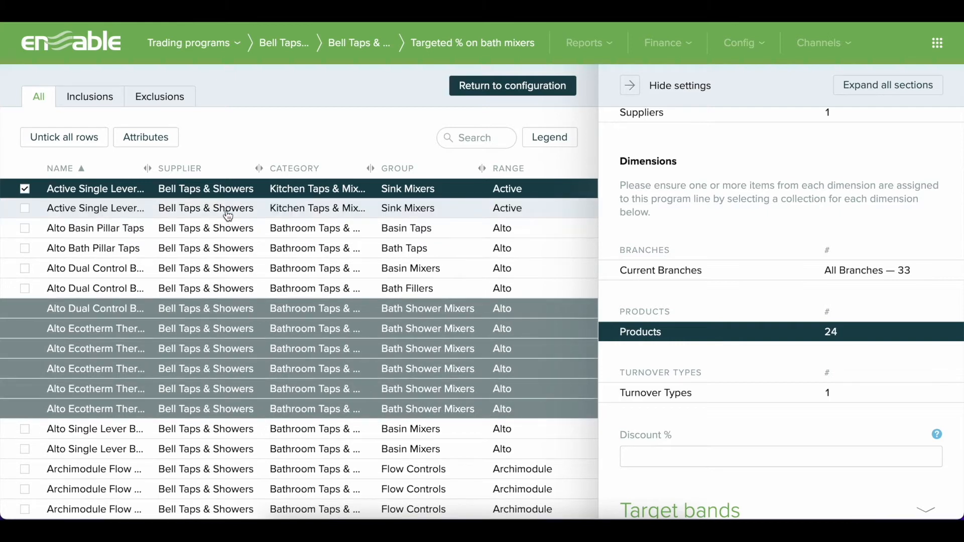
left_click(220, 191)
Review the attribute criteria of the product inclusion rule, including the ranges, and return to the program line configuration
left_click(89, 98)
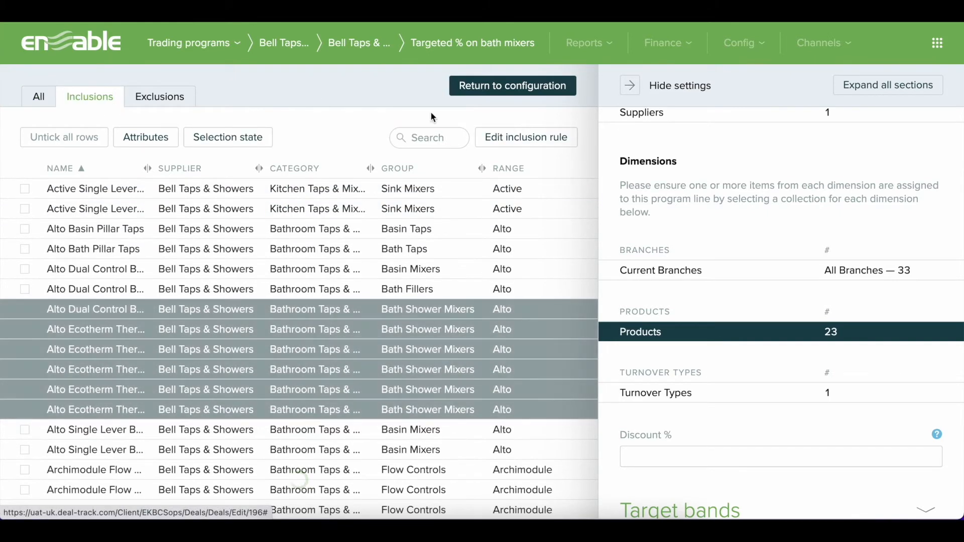
left_click(529, 138)
scroll(543, 262, "down", 3)
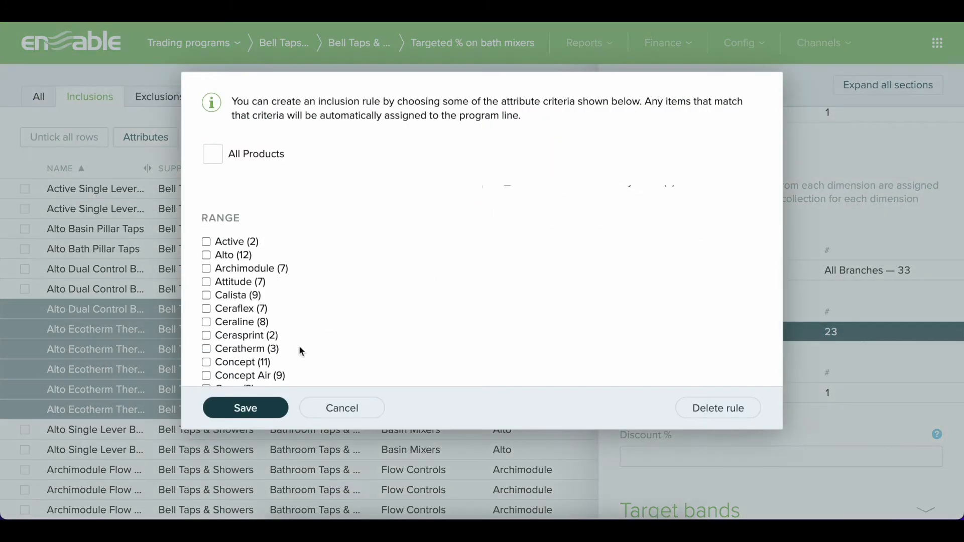
left_click(278, 405)
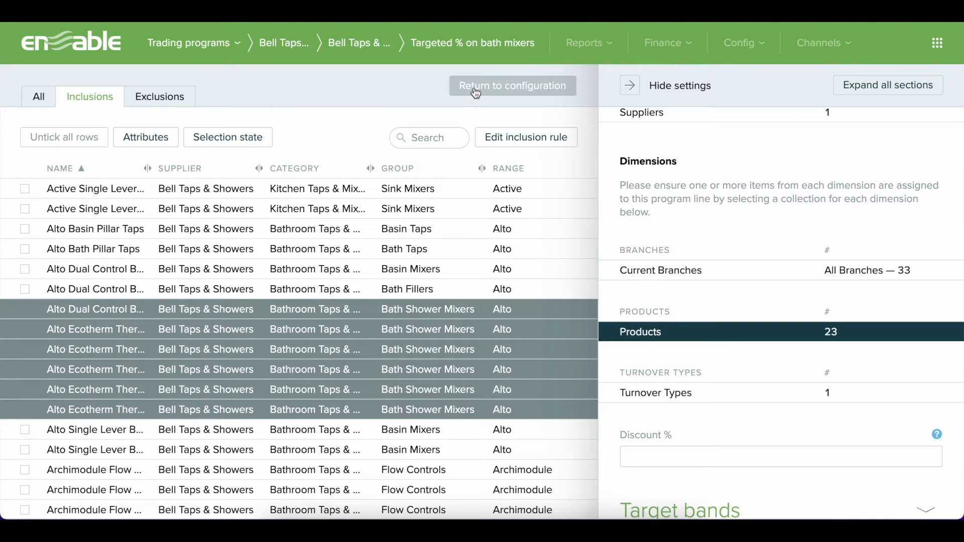
left_click(476, 90)
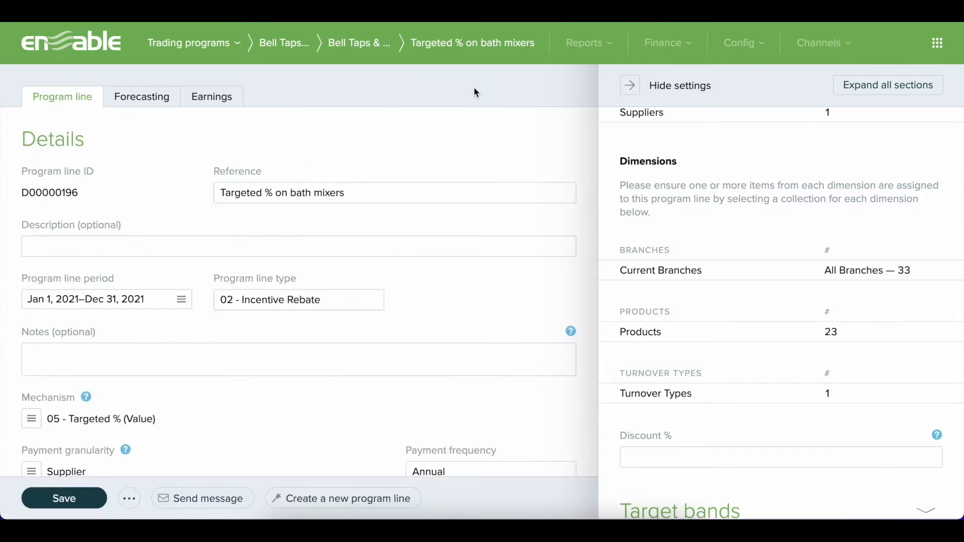
Open the list of branches for the Branches dimension in the structure configuration
left_click(723, 44)
left_click(753, 129)
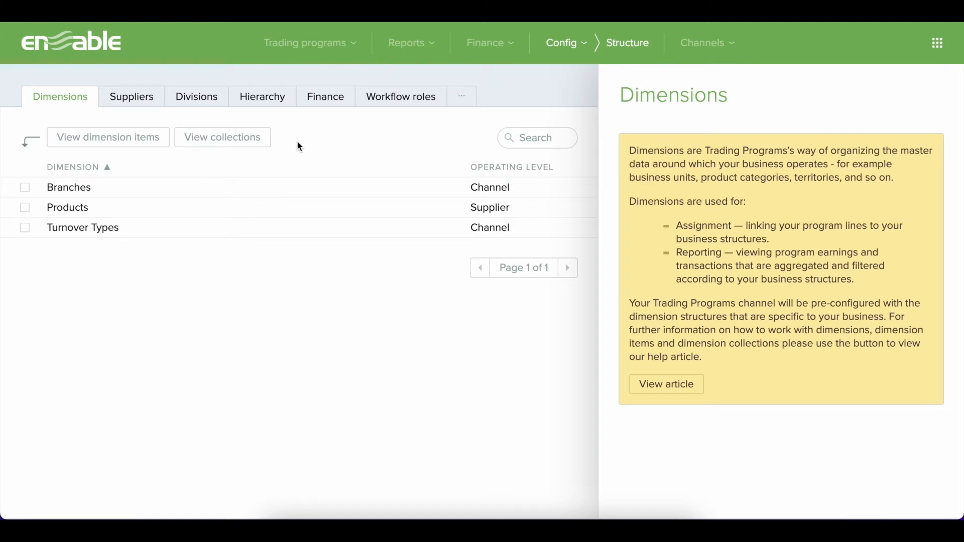
left_click(309, 189)
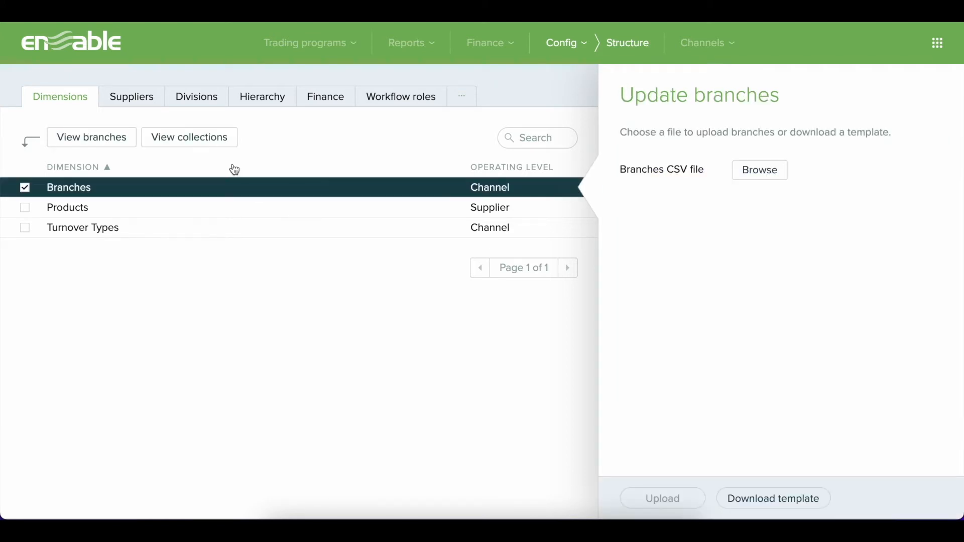
left_click(114, 149)
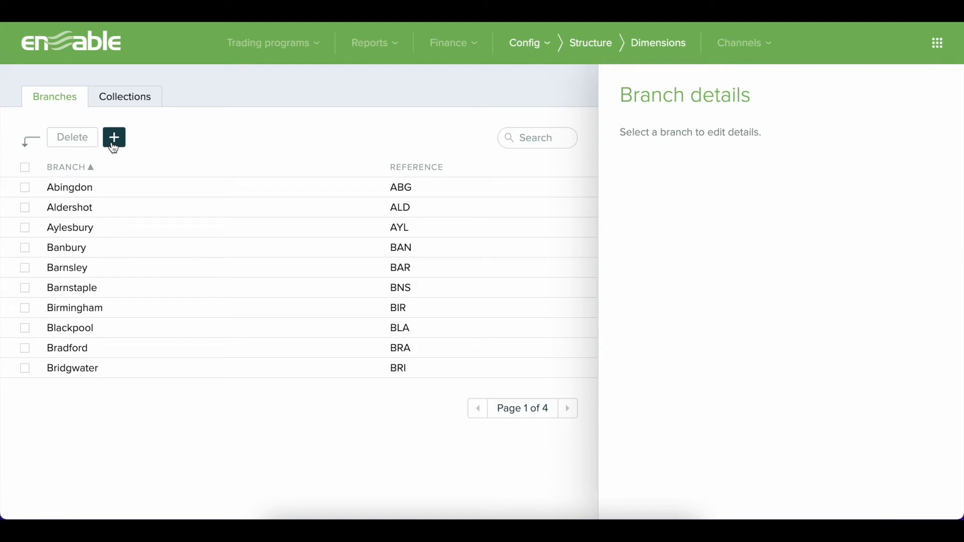
Add a branch named Albany with the reference ALB, leaving its start and end dates blank, and save it
left_click(114, 145)
type("A")
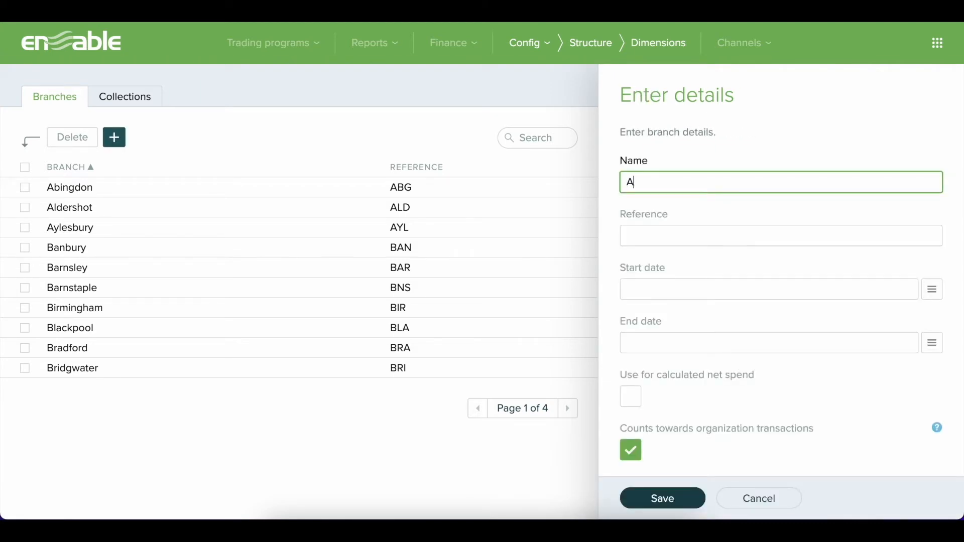
type("lbany")
key("Tab")
type("ALB")
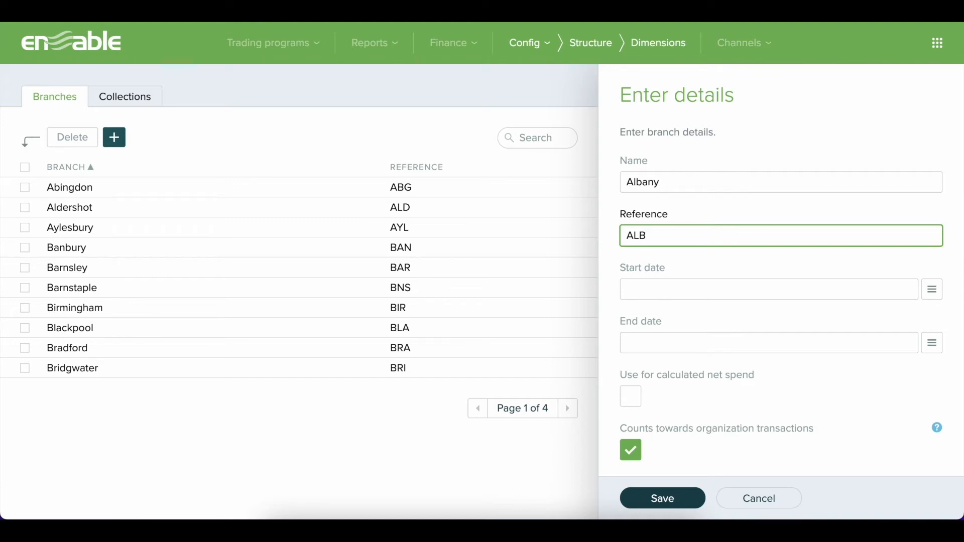
left_click(627, 289)
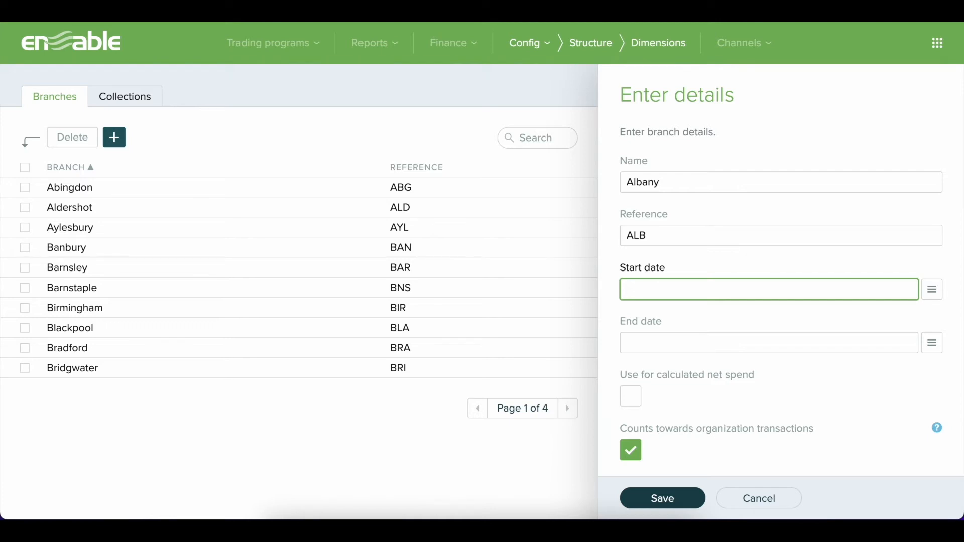
left_click(627, 343)
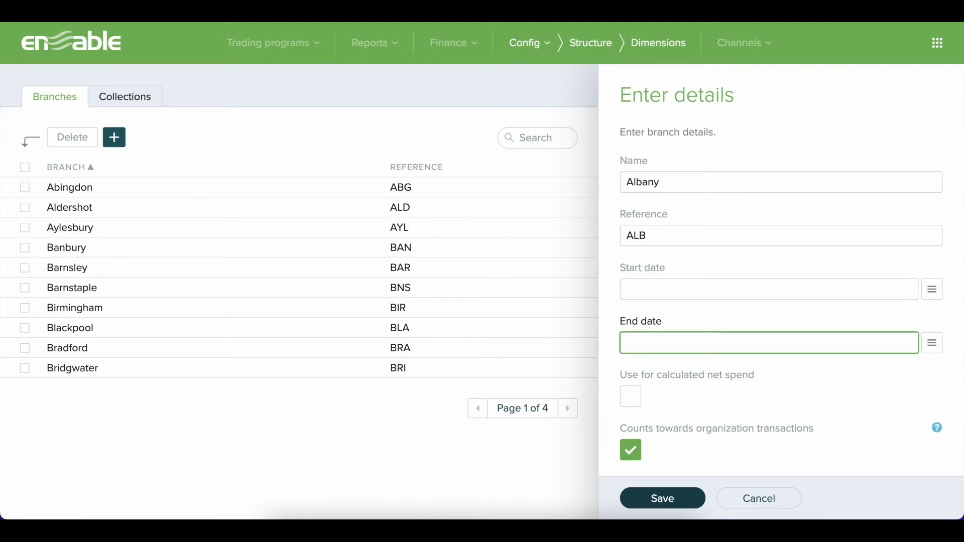
key("Tab")
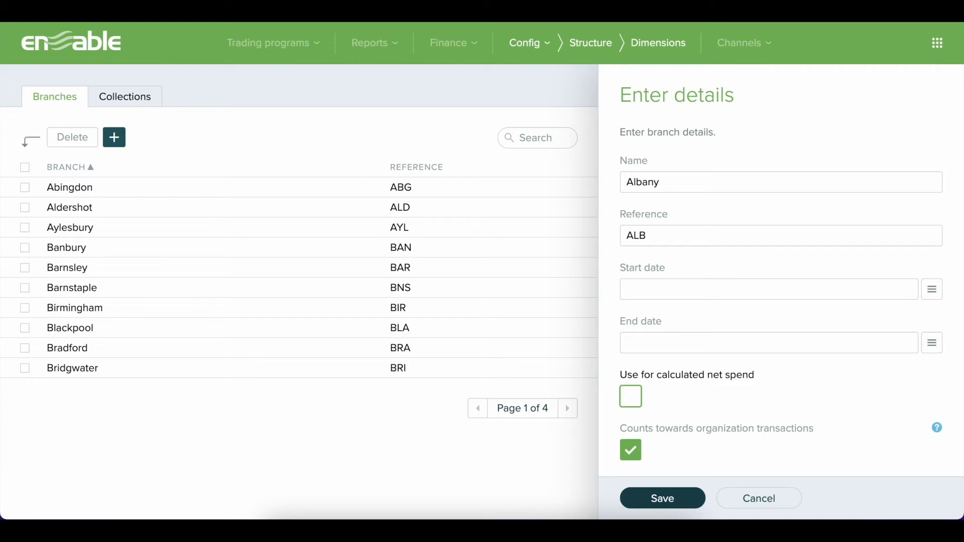
left_click(643, 497)
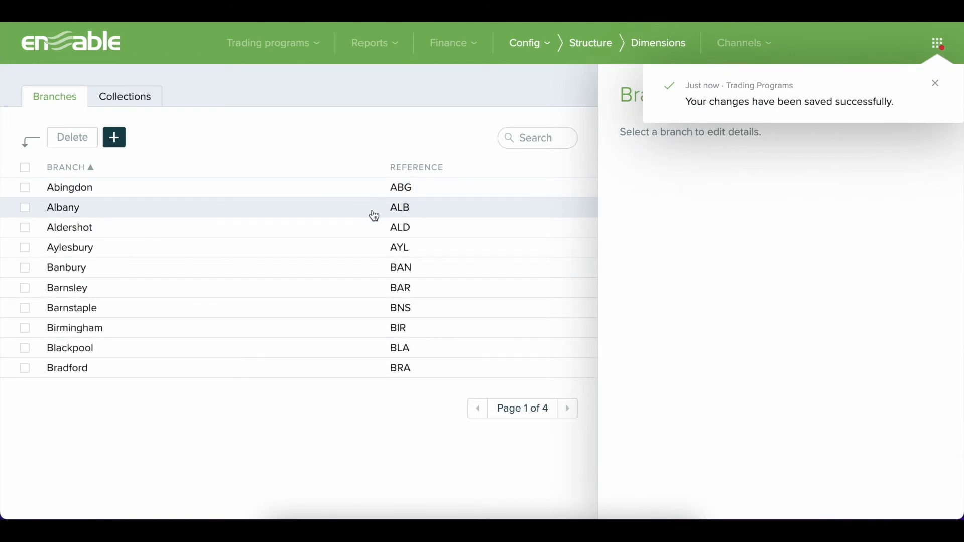
Allocate the Albany branch to the Current Branches collection with brand Enable and region North, accepting the resulting program line changes
left_click(156, 103)
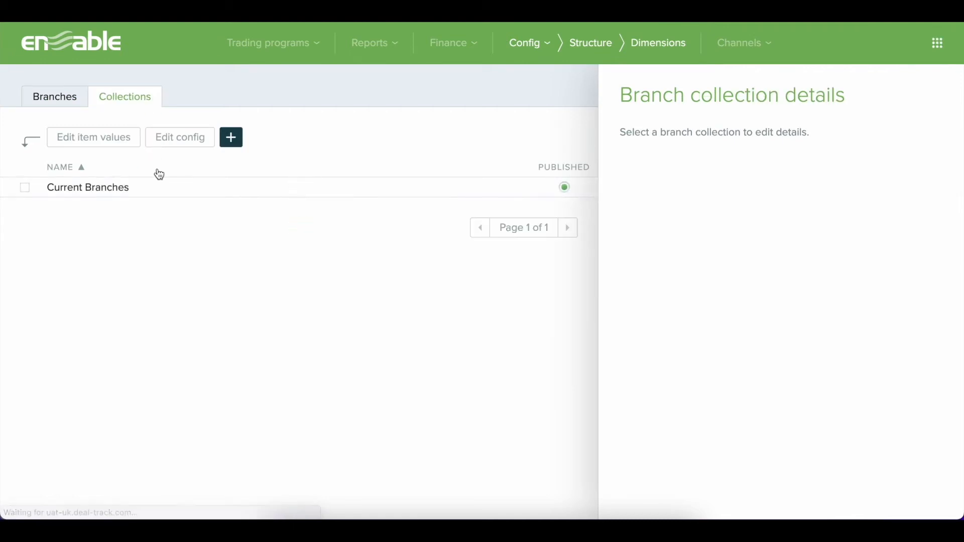
left_click(161, 188)
left_click(126, 149)
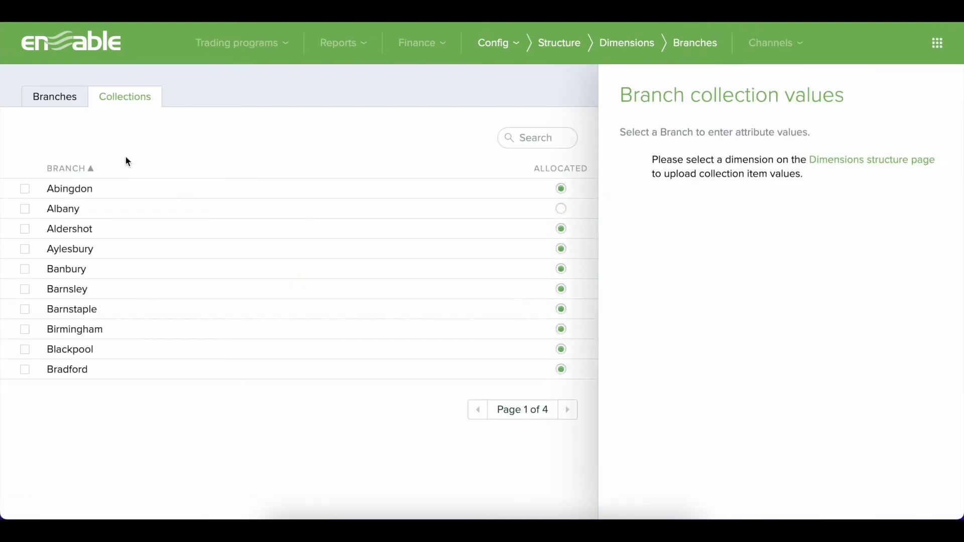
left_click(135, 210)
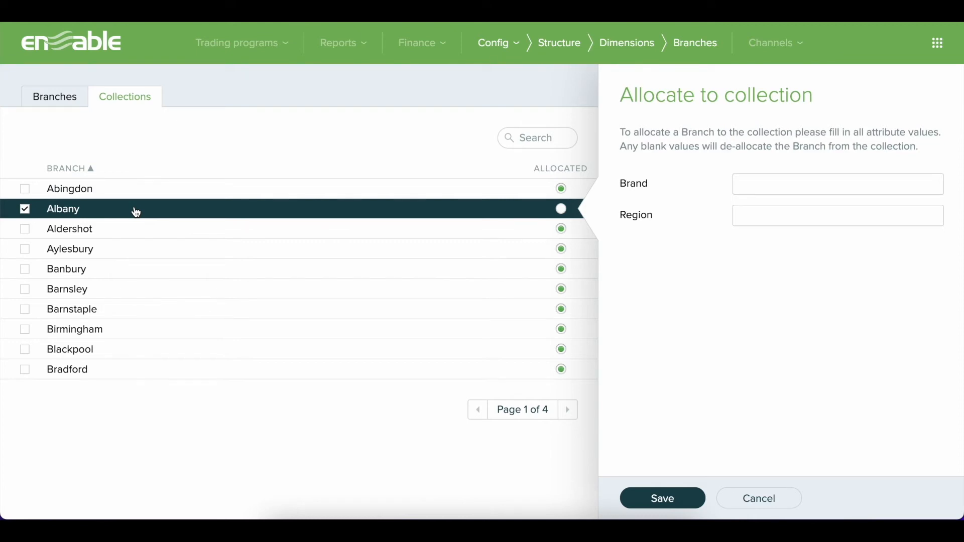
left_click(755, 190)
type("Enable")
key("Tab")
type("North")
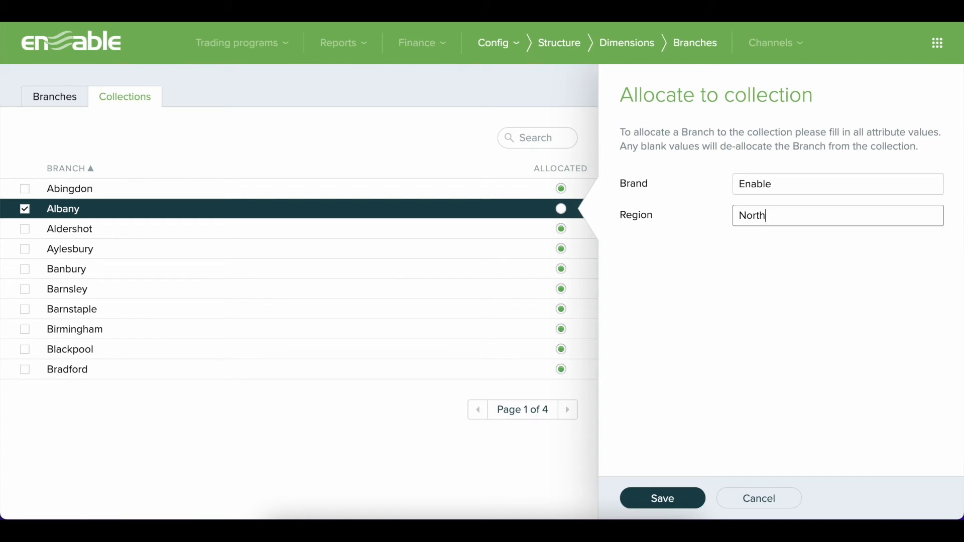
left_click(685, 501)
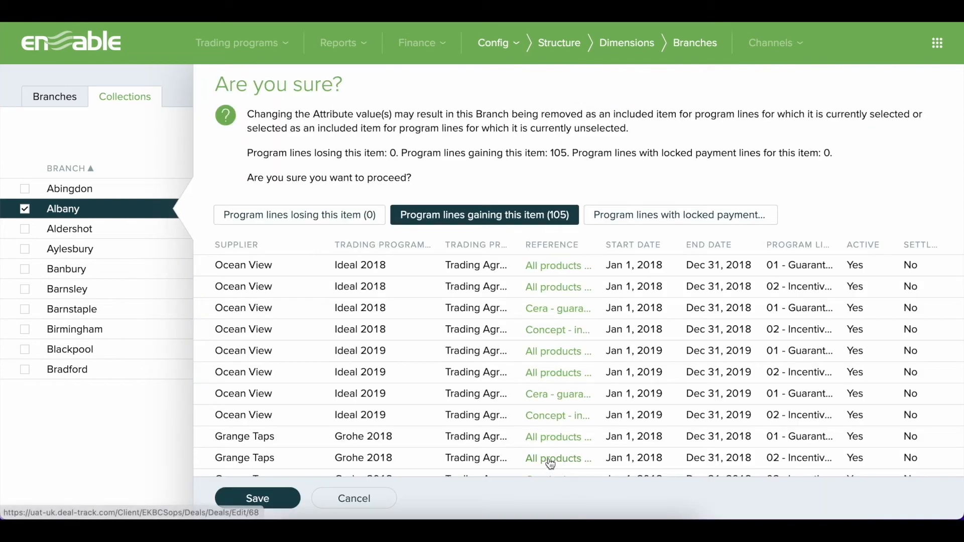
left_click(284, 500)
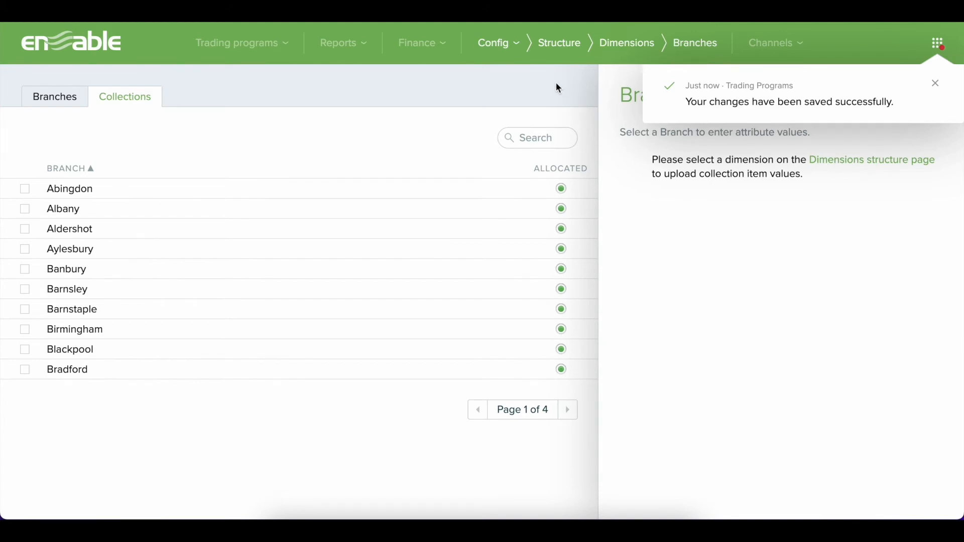
Download an empty CSV template for the Branches dimension from the structure configuration
left_click(514, 53)
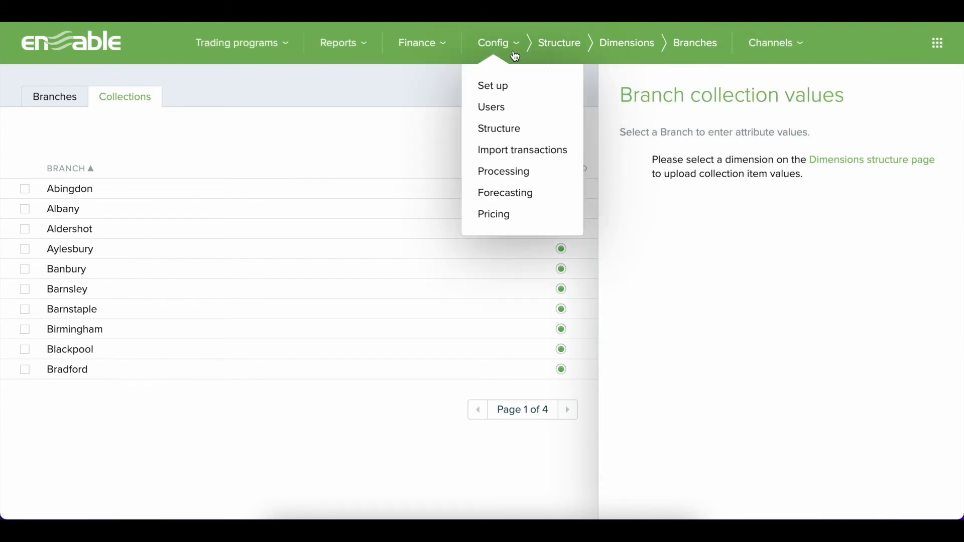
left_click(524, 124)
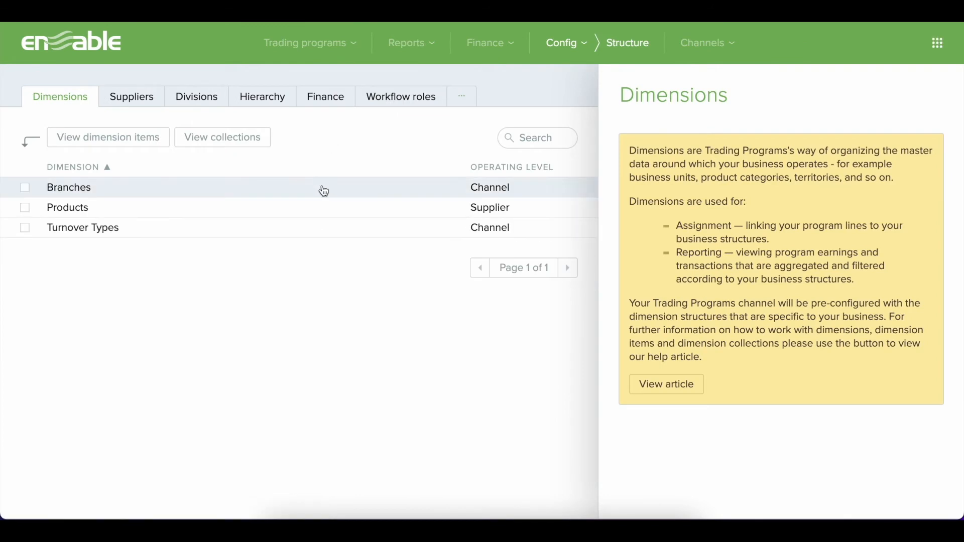
left_click(324, 191)
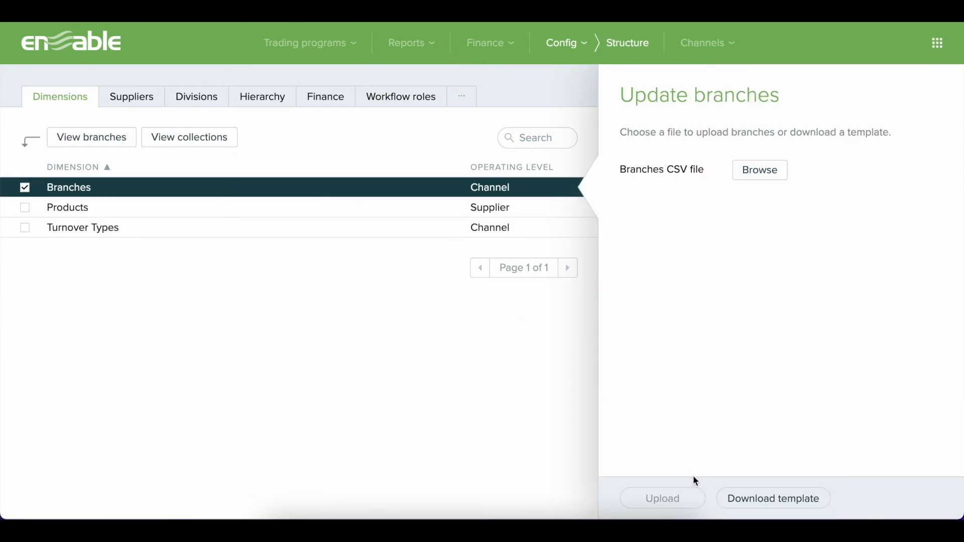
left_click(743, 499)
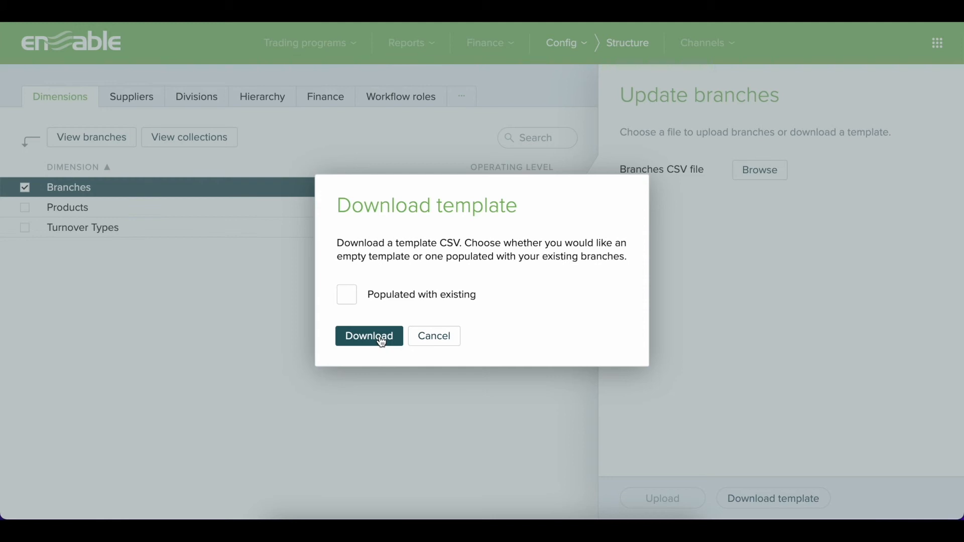
left_click(381, 340)
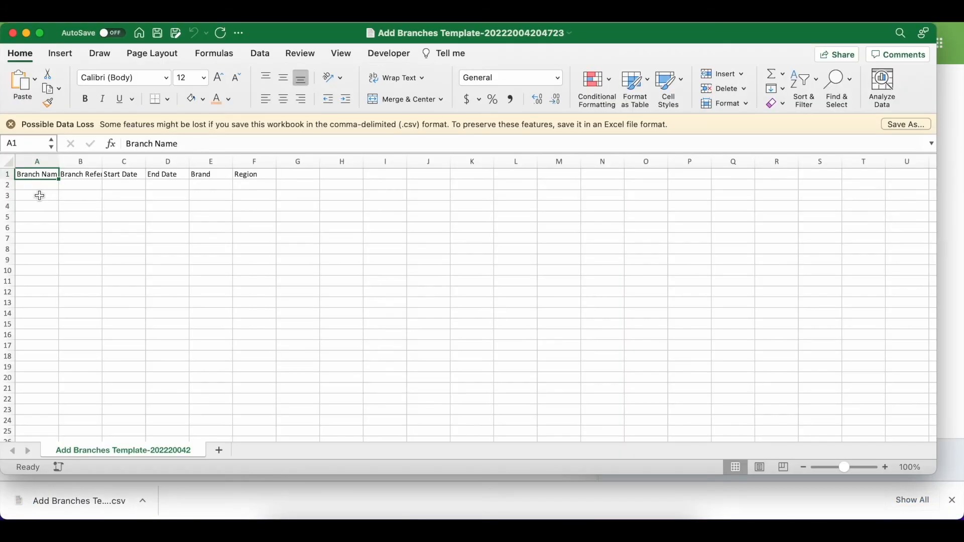
In Excel, fill row 2 of the branches template with name Boston, reference BOS, brand Enable and region South, and save the file
left_click(32, 185)
type("Boston")
key("Tab")
type("BOS")
key("Tab")
key("Tab")
key("Tab")
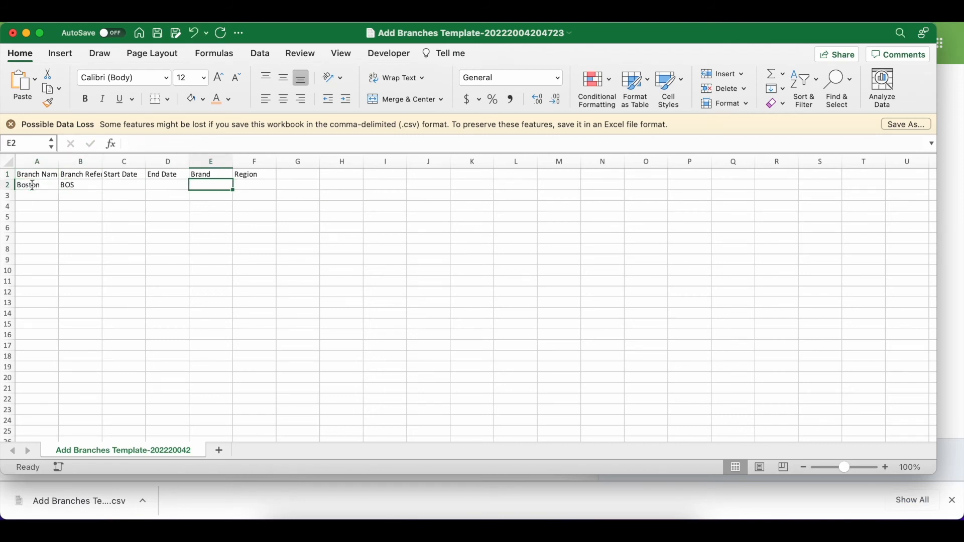
type("Enable")
key("Tab")
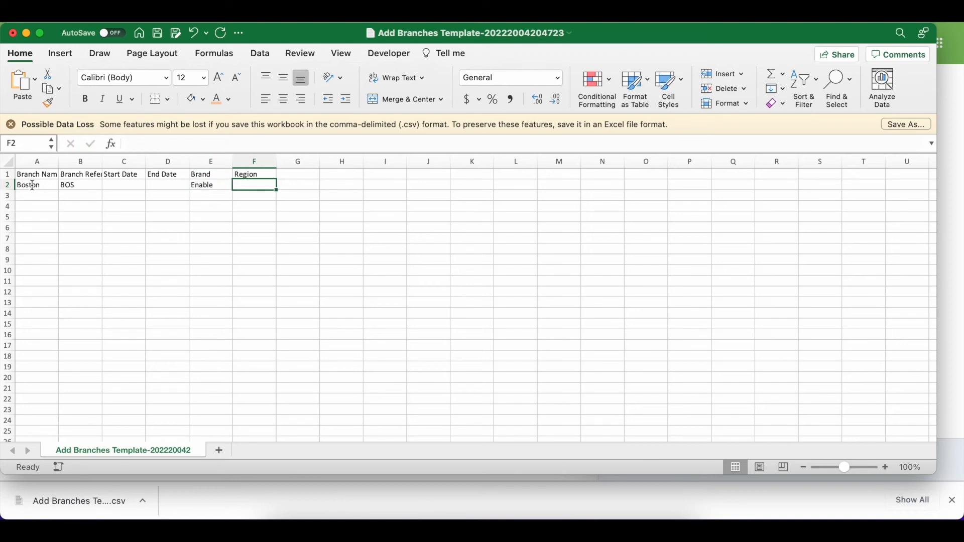
type("South")
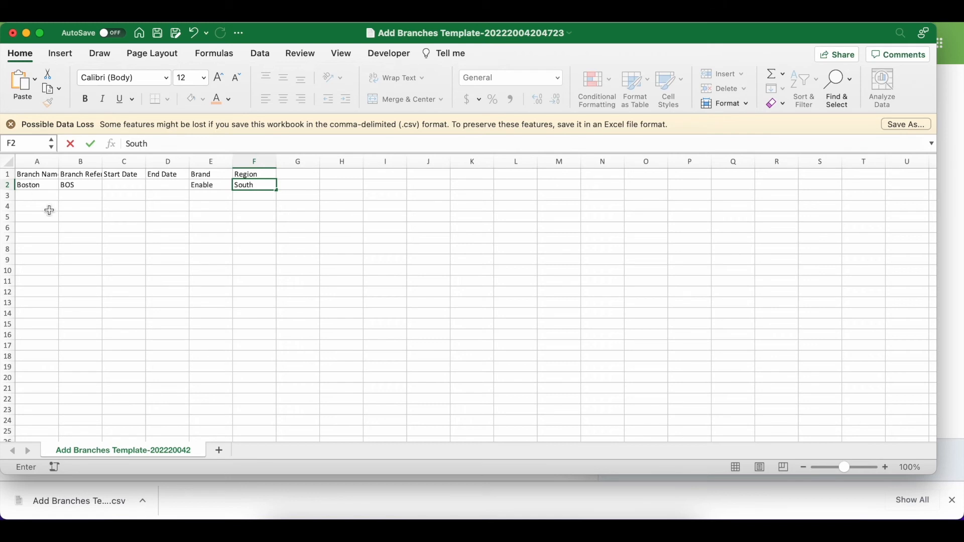
left_click(69, 251)
key("super+s")
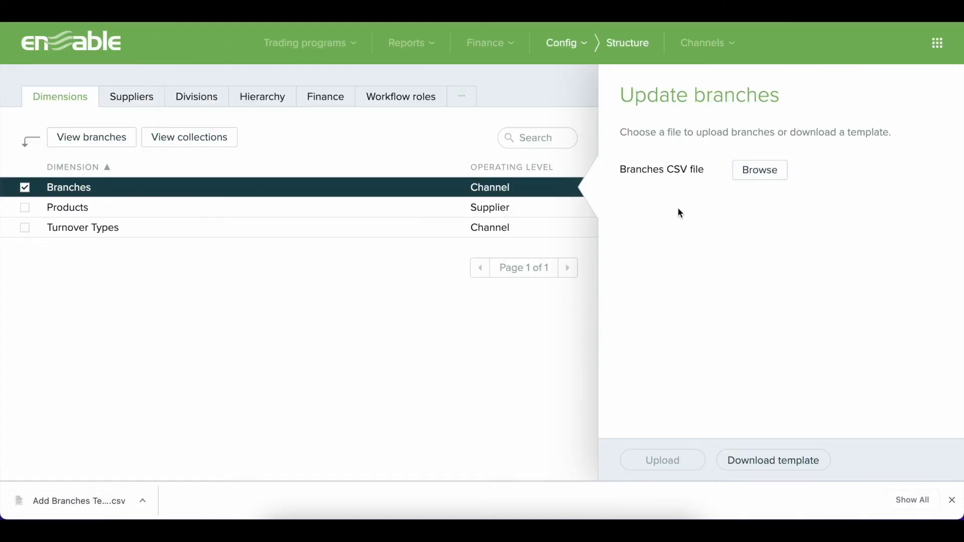
Upload Add Branches Template-20222004204723.csv to the Branches dimension and close the upload results
left_click(763, 170)
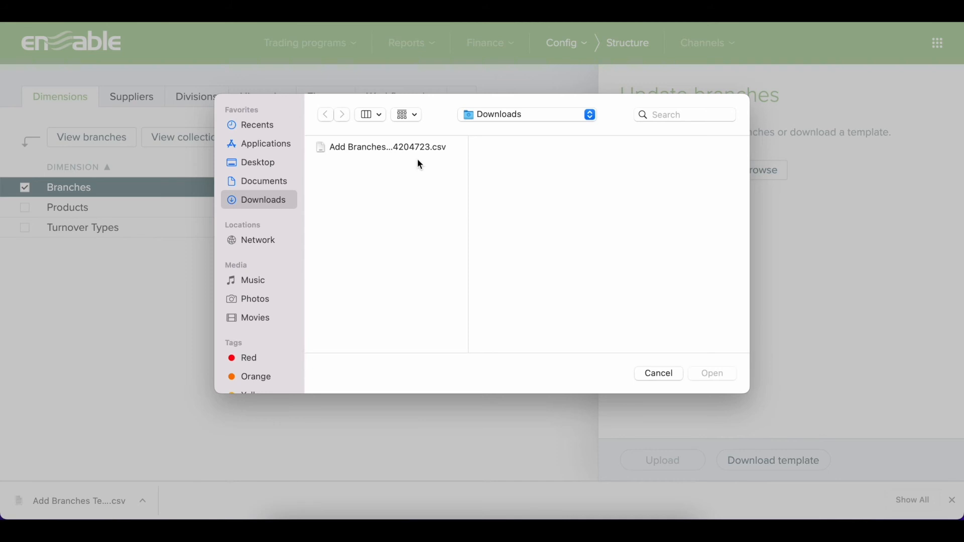
left_click(405, 146)
left_click(708, 372)
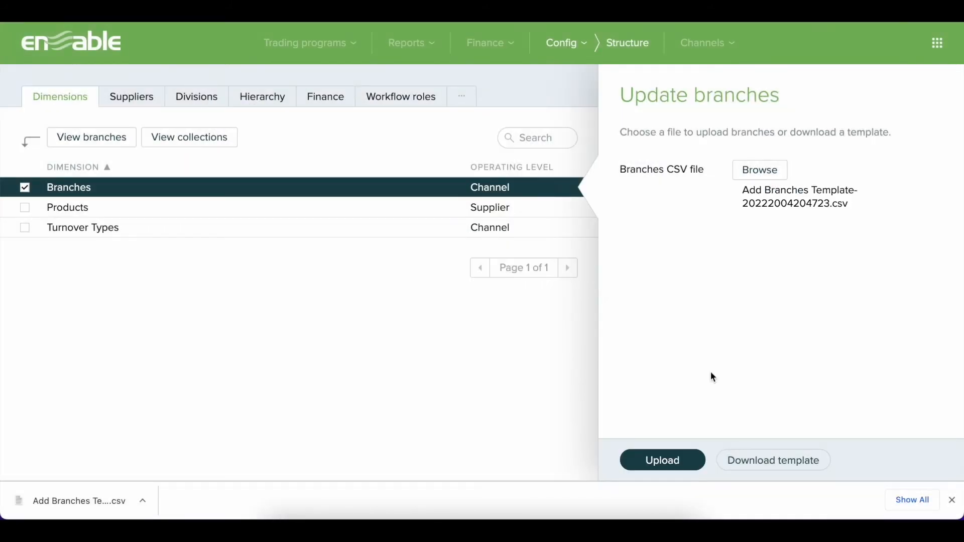
left_click(673, 458)
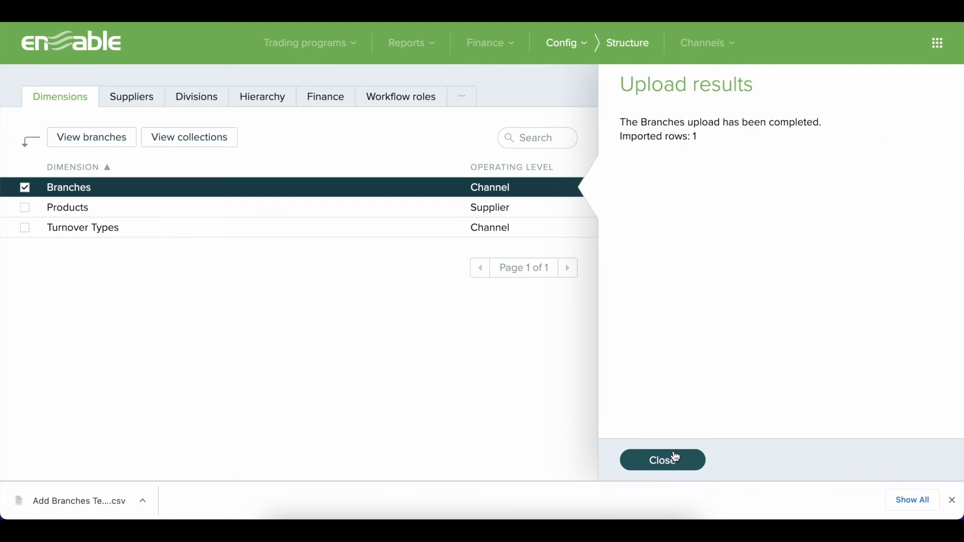
left_click(675, 458)
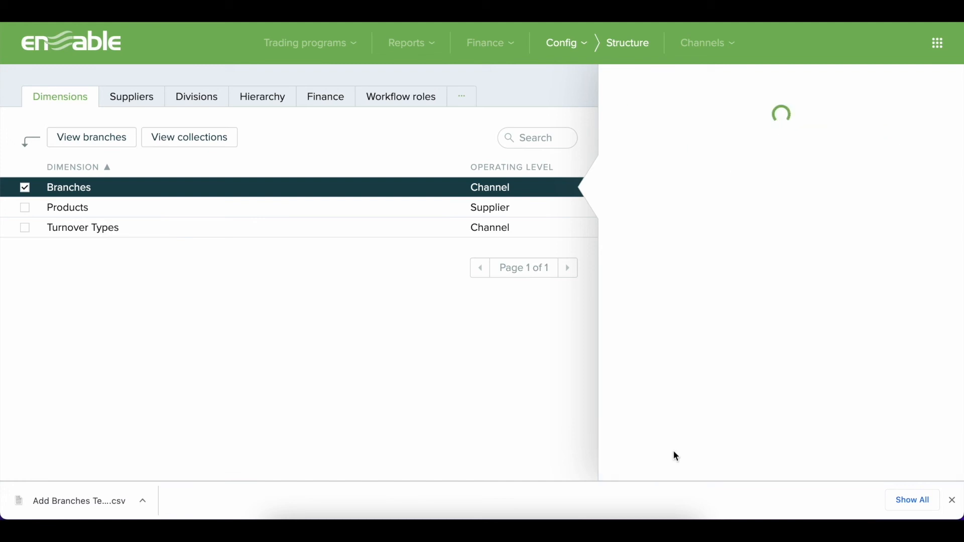
Check the uploaded Boston branch's details and its brand and region values in the Current Branches collection
left_click(123, 144)
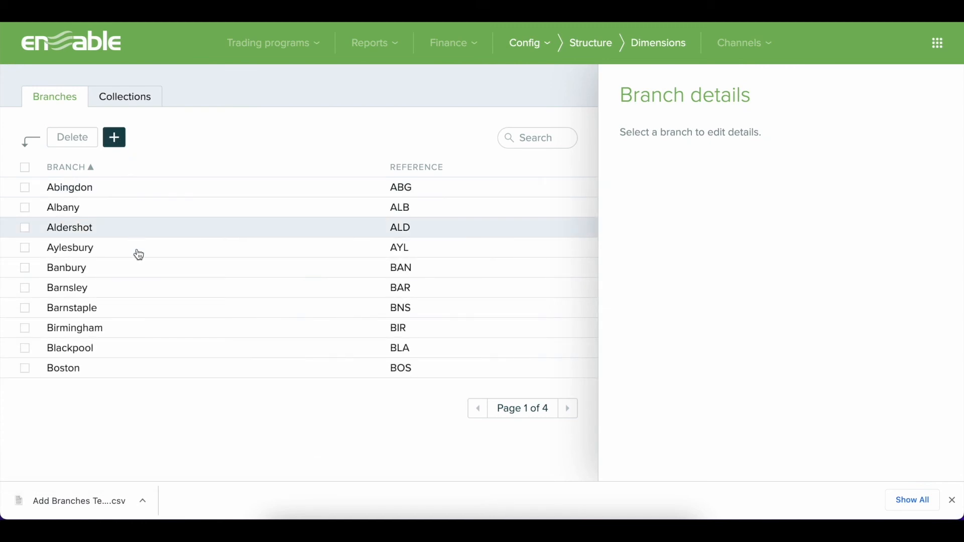
left_click(158, 372)
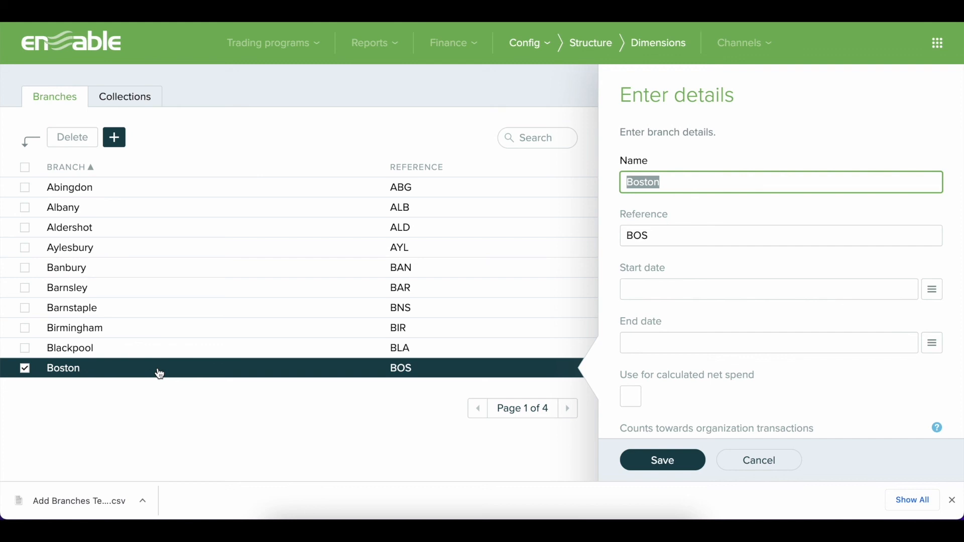
left_click(136, 106)
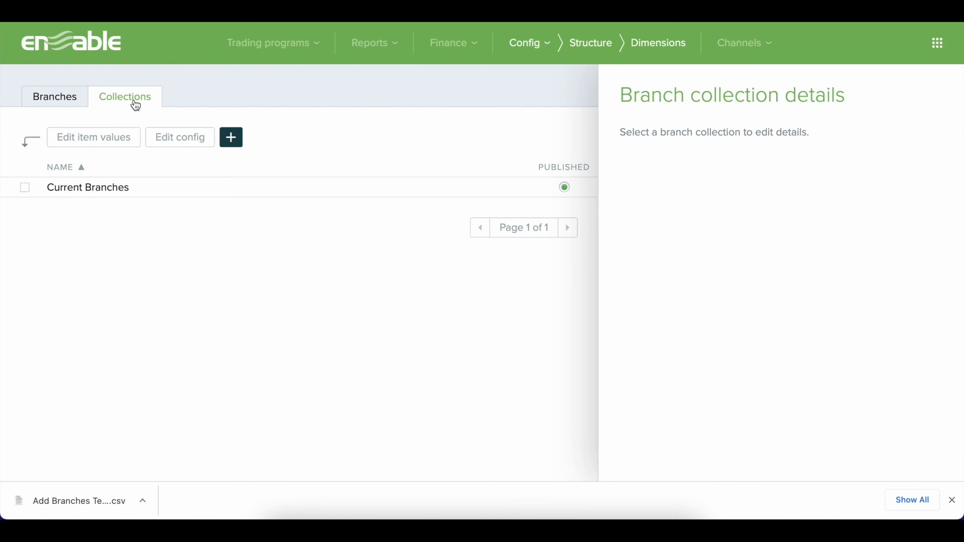
left_click(137, 191)
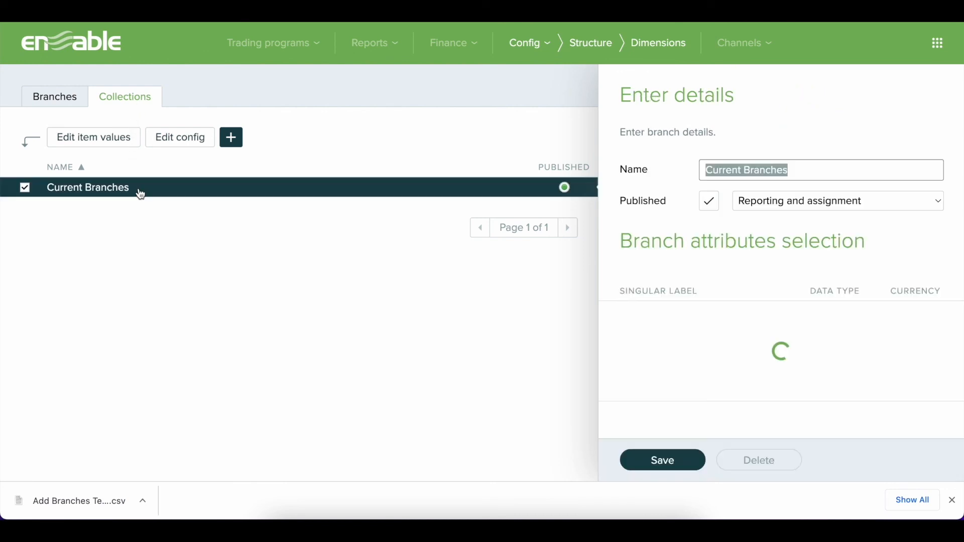
left_click(112, 142)
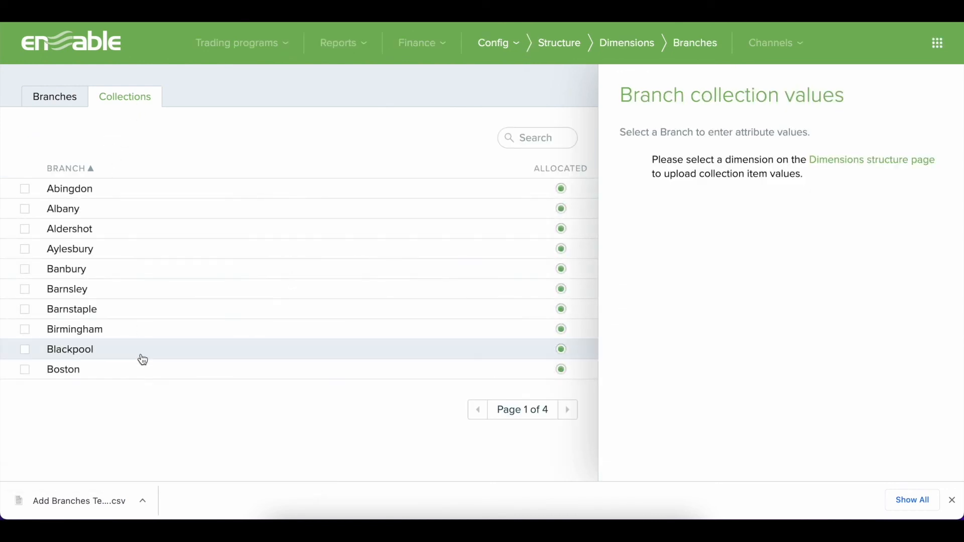
left_click(145, 370)
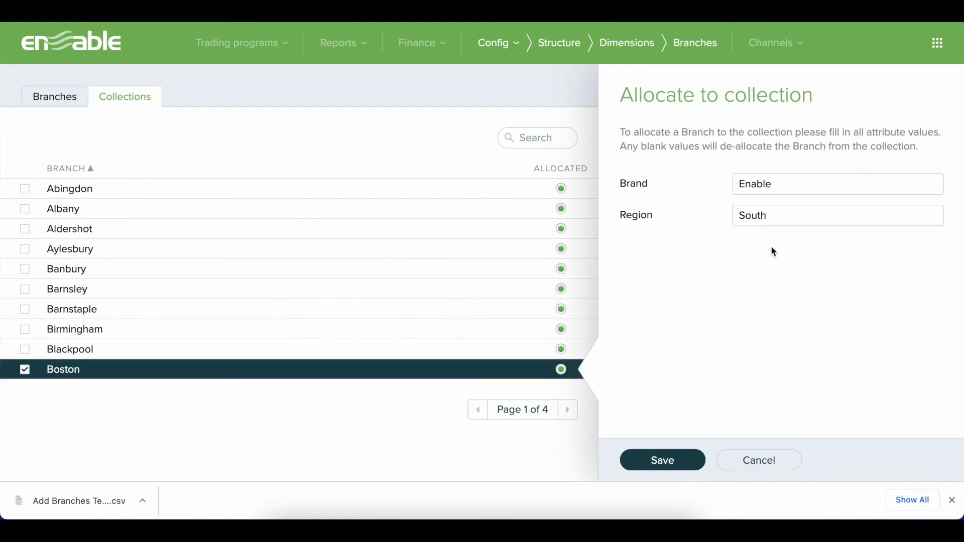
De-allocate Boston from the Current Branches collection by clearing its brand and region values, and save the change
left_click(805, 185)
key("BackSpace")
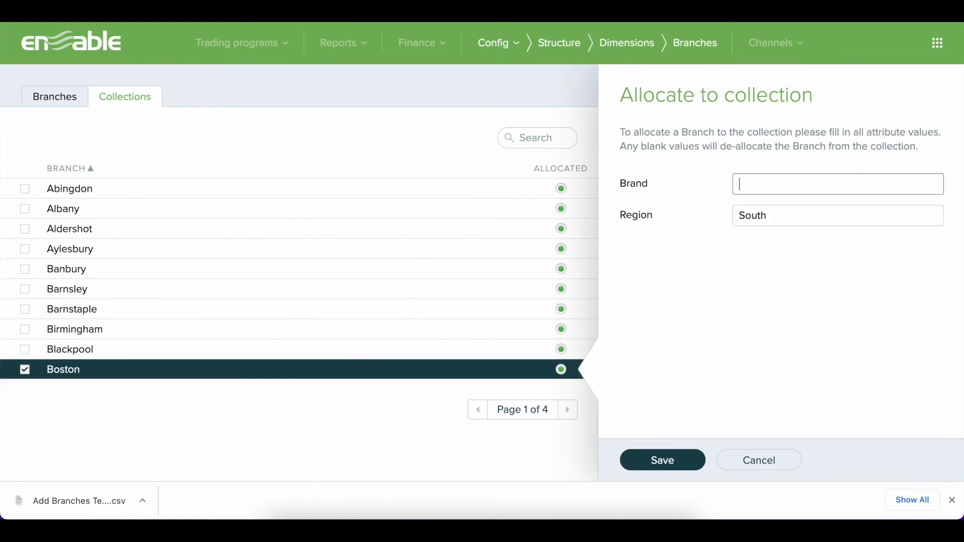
key("Tab")
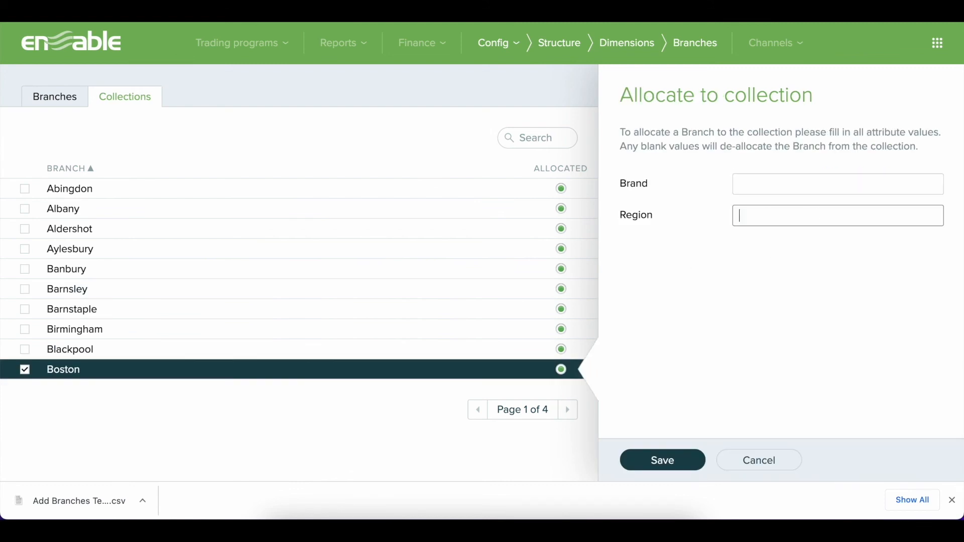
left_click(691, 455)
left_click(290, 461)
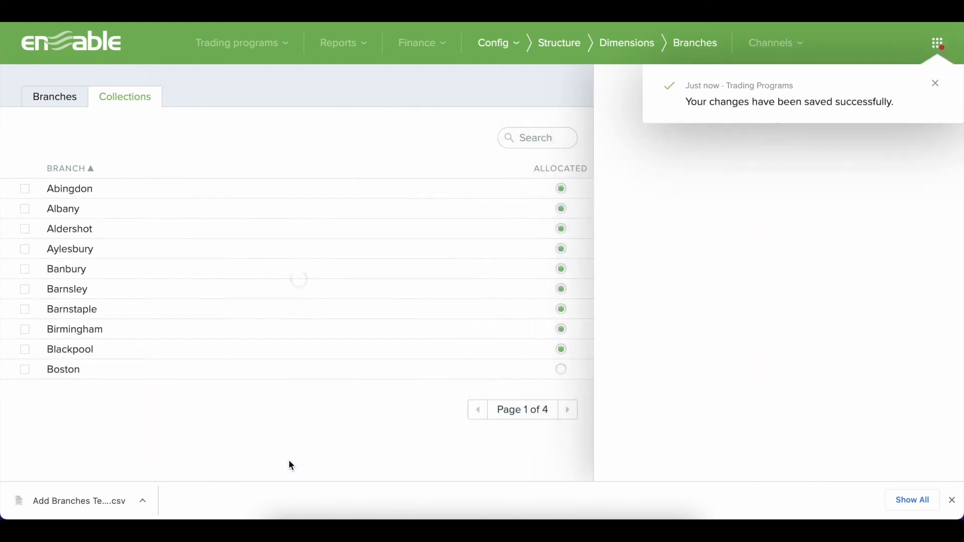
Delete the Boston branch from the Branches dimension and confirm the deletion
left_click(68, 103)
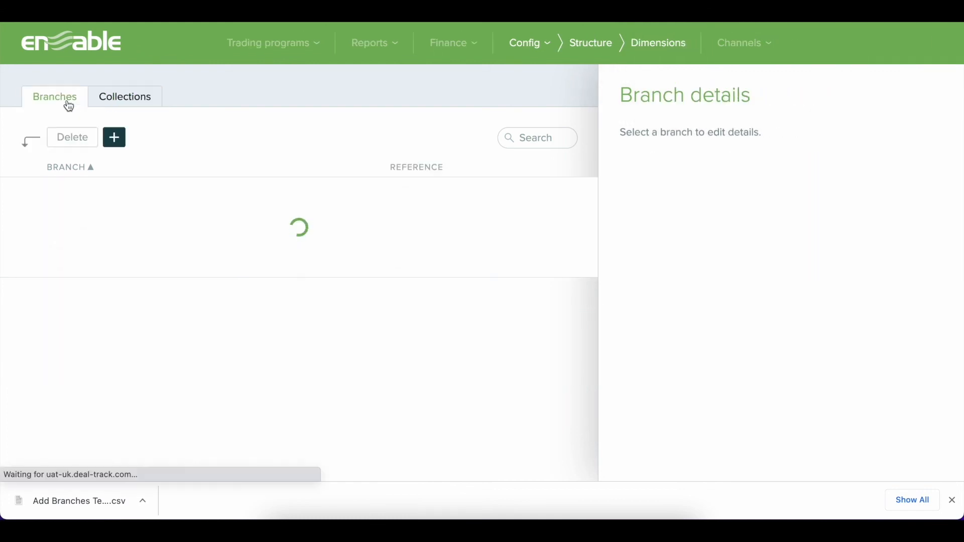
left_click(135, 371)
left_click(75, 138)
left_click(72, 237)
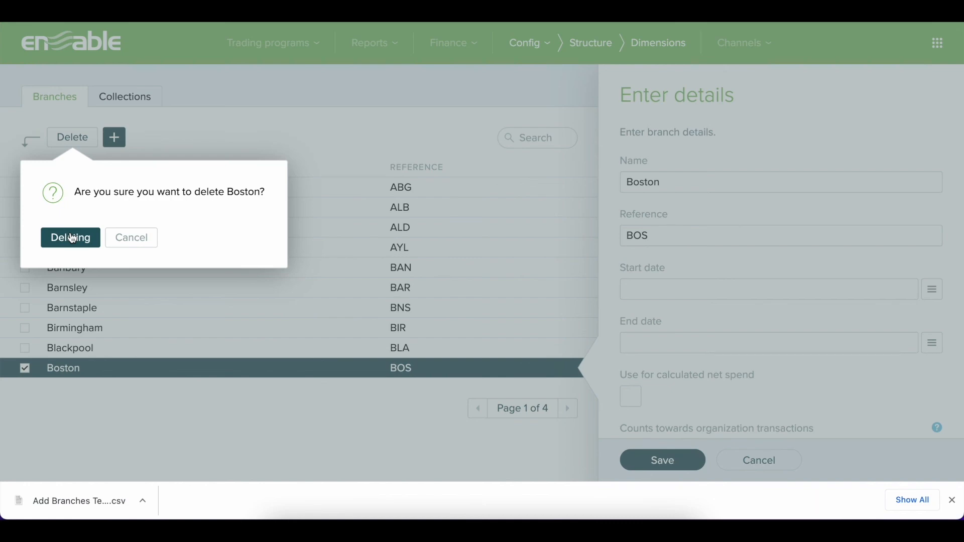